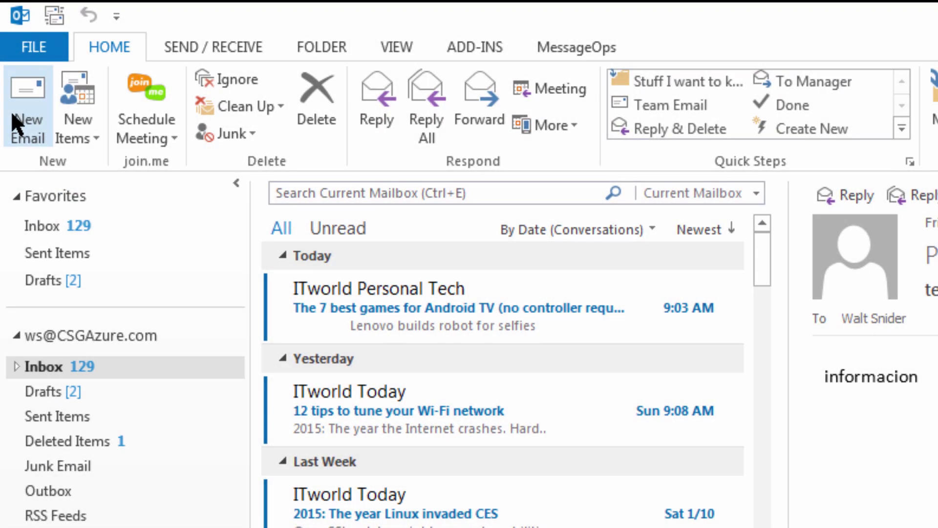
# Open a new blank email message from the Home ribbon
pyautogui.click(15, 126)
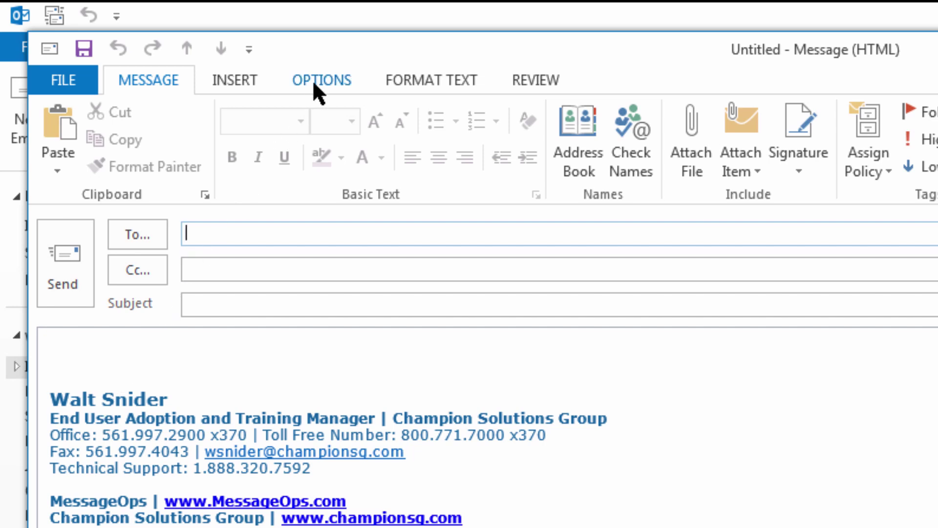
# Show the From field on the message and open its sender address list
pyautogui.click(315, 91)
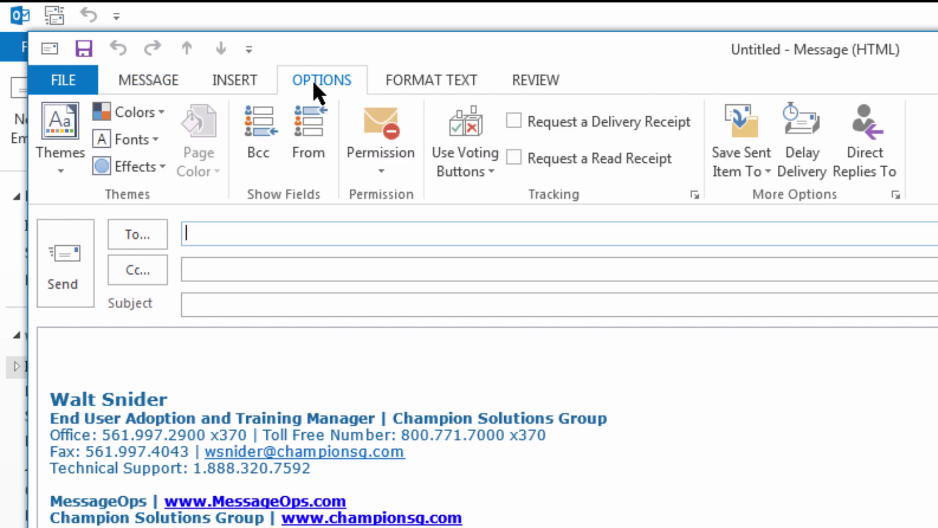
pyautogui.click(318, 127)
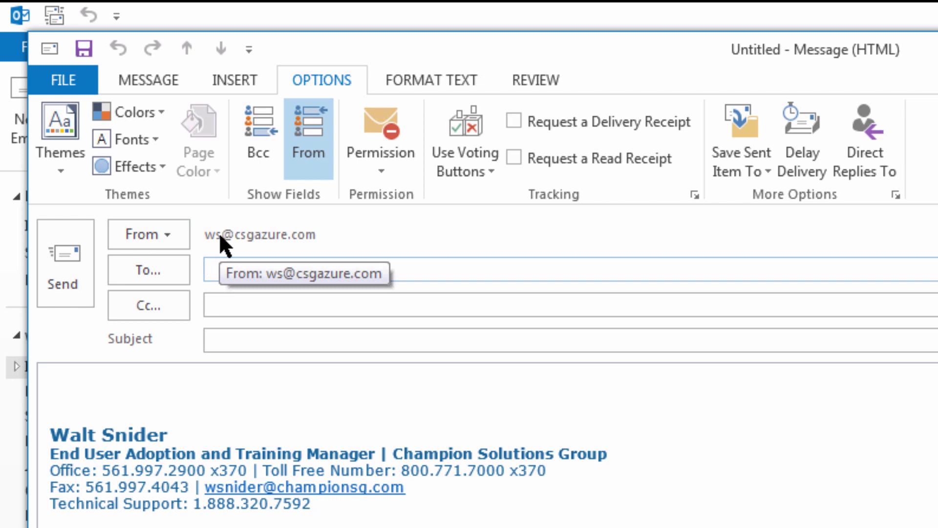
pyautogui.click(166, 231)
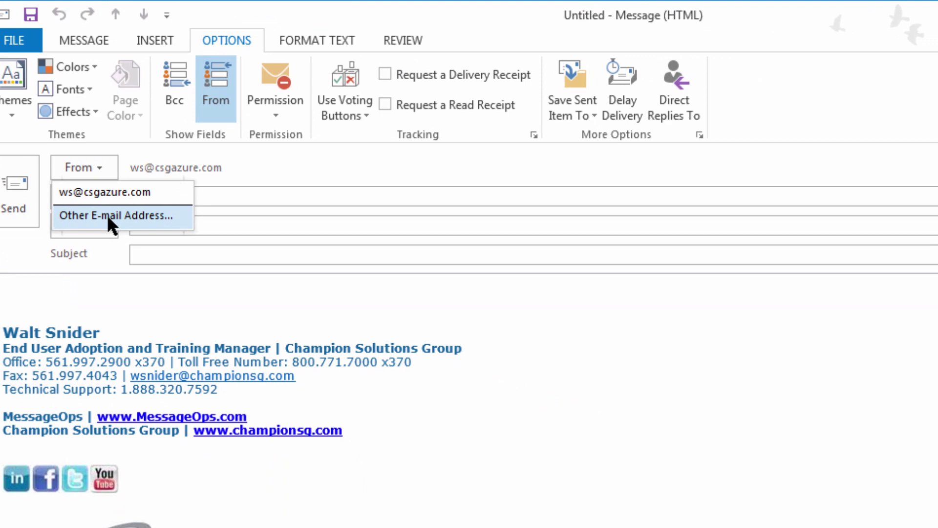
pyautogui.click(176, 291)
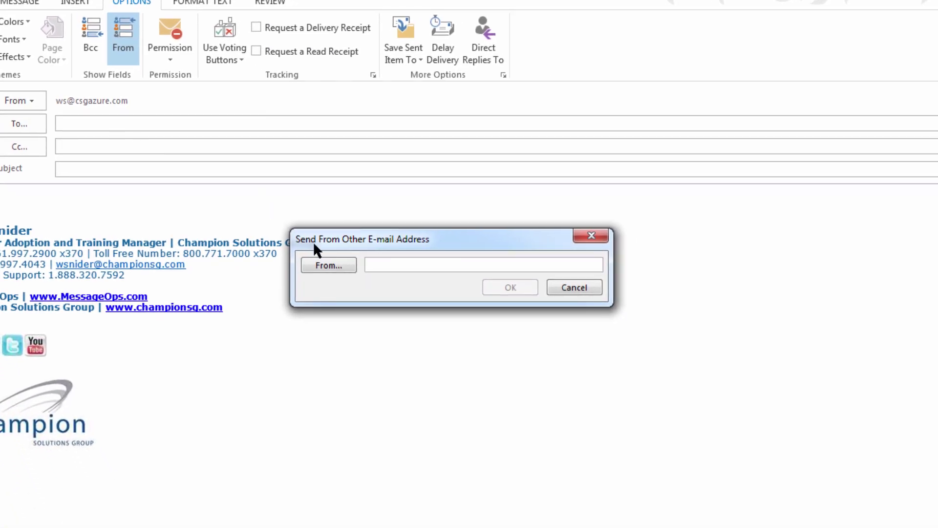
pyautogui.click(328, 265)
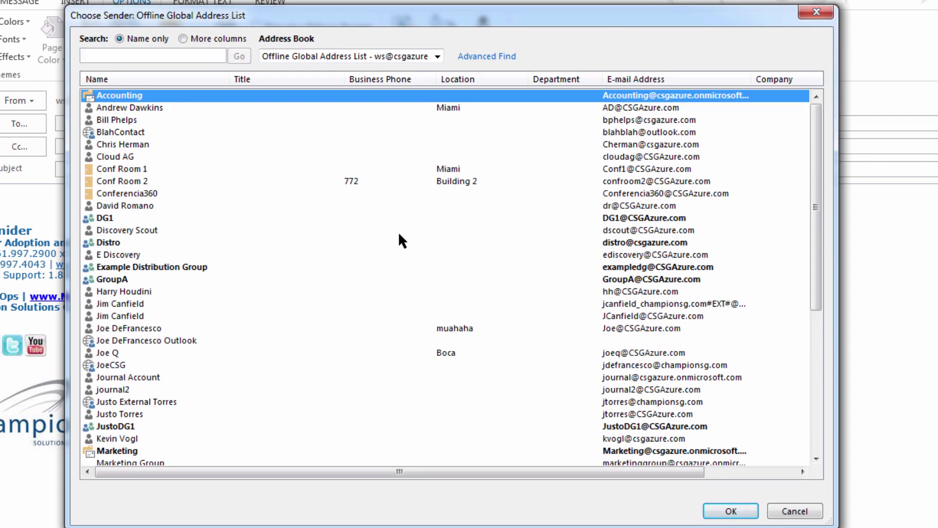
pyautogui.click(229, 206)
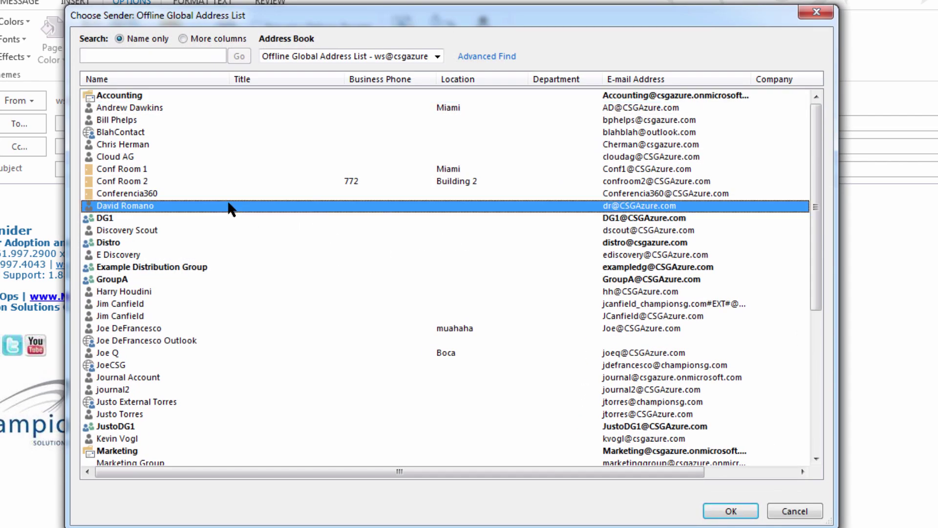
pyautogui.click(726, 513)
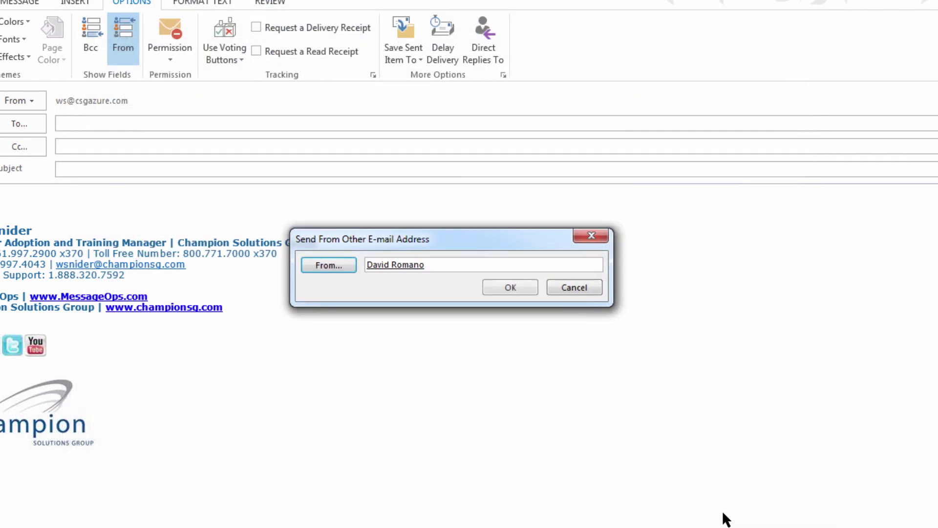
pyautogui.click(509, 287)
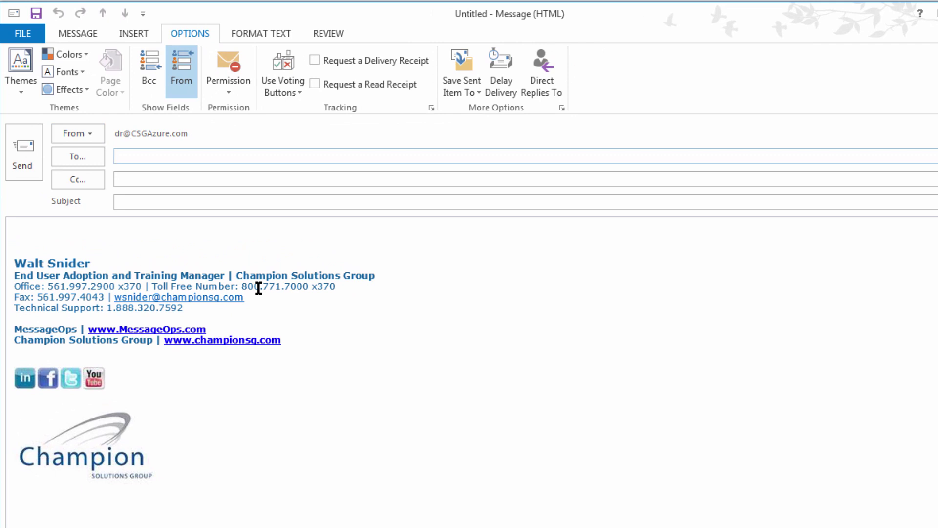
pyautogui.write('paula')
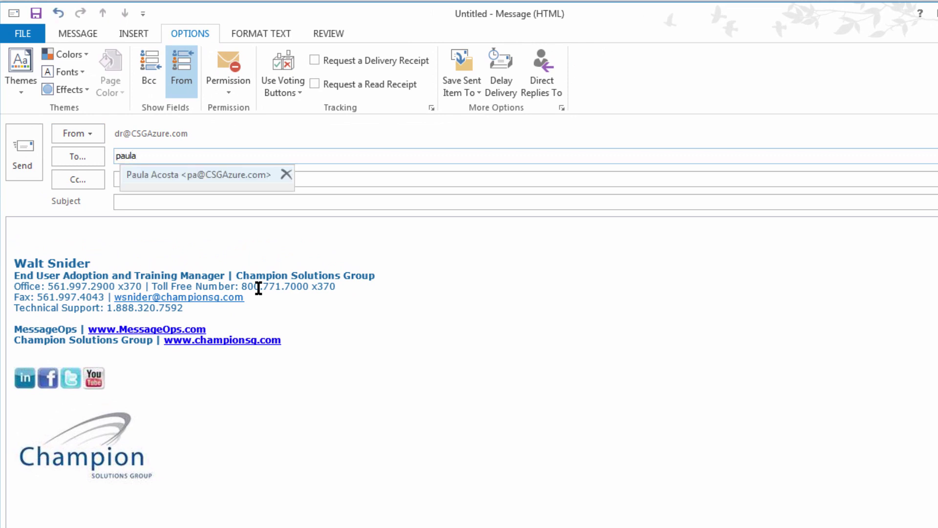
pyautogui.press('Return')
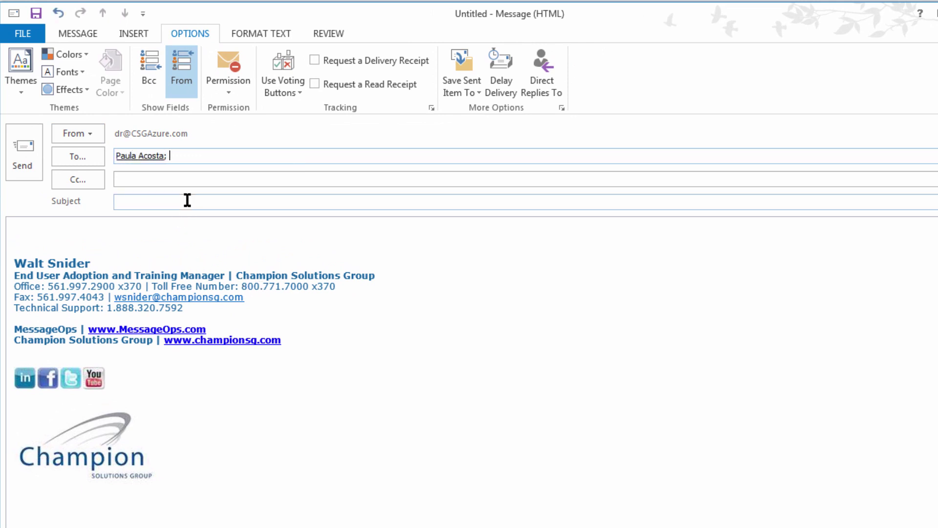
pyautogui.click(186, 200)
pyautogui.write('Test')
pyautogui.write(' Send As')
pyautogui.click(82, 32)
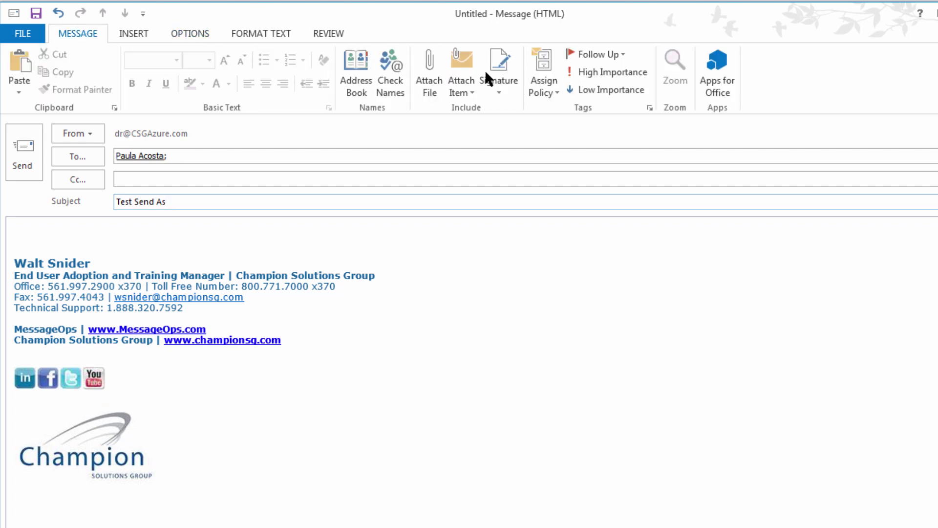
pyautogui.click(502, 88)
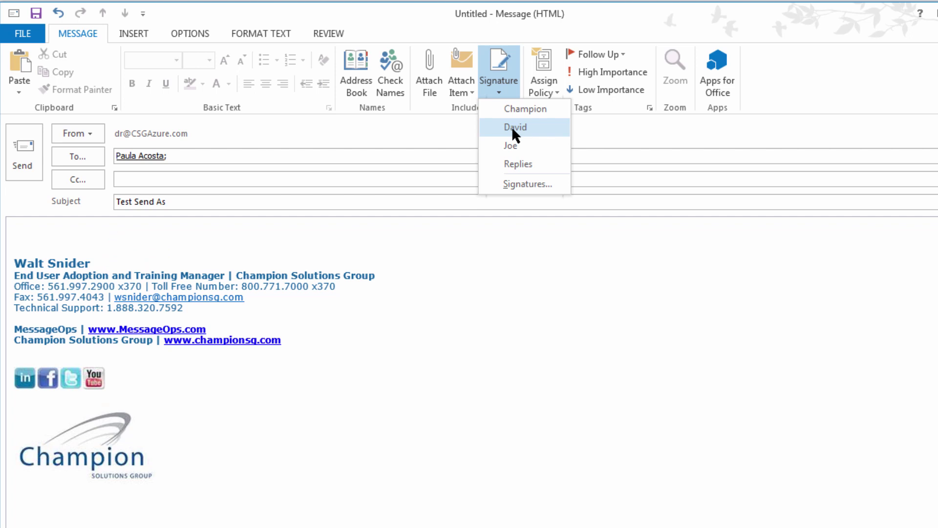
pyautogui.click(511, 126)
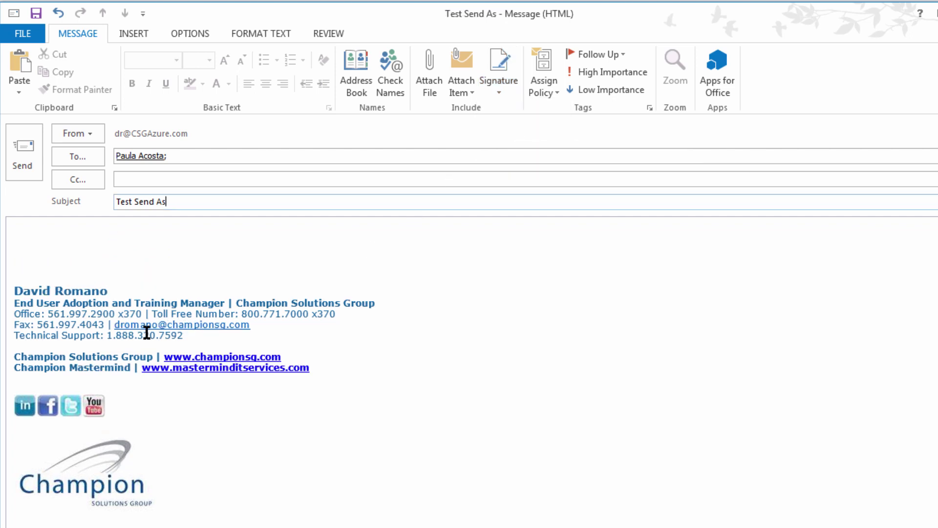
# Write 'Test Message!' above the signature and send the email
pyautogui.click(163, 232)
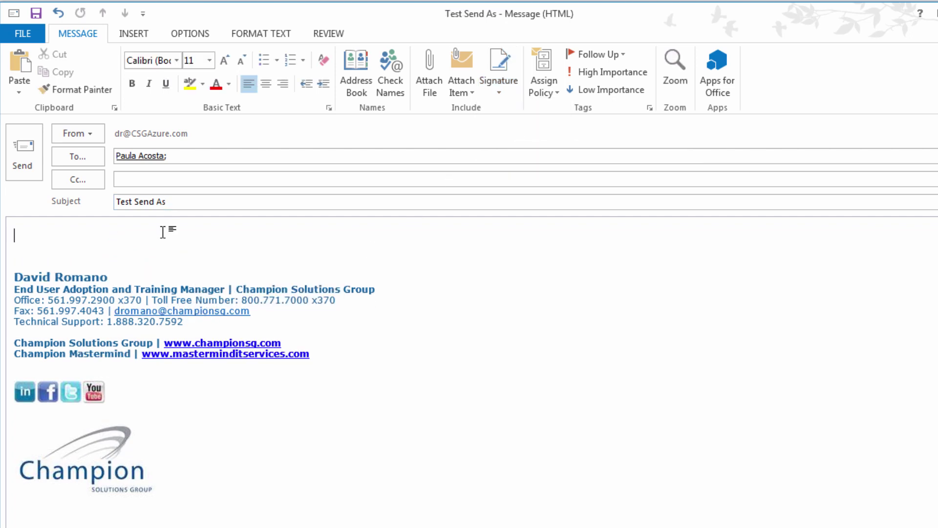
pyautogui.write('Test Me')
pyautogui.write('ssage!')
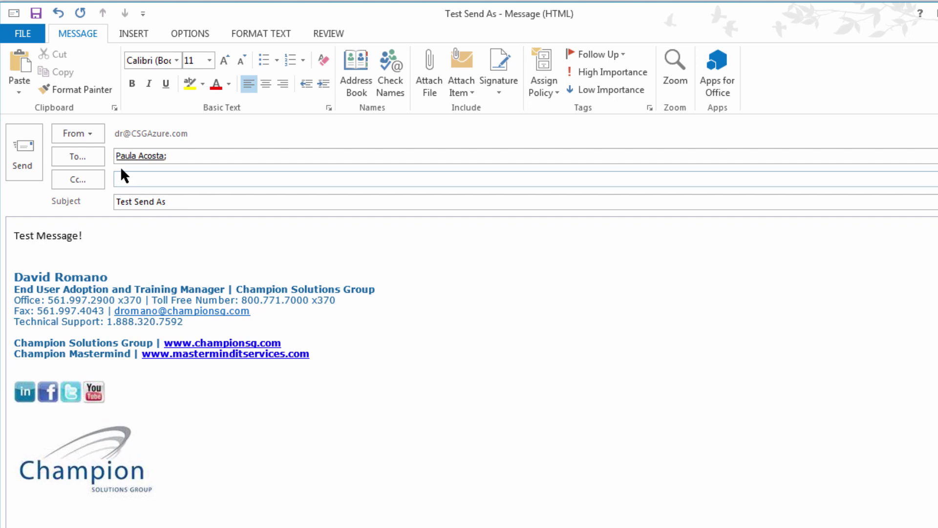
pyautogui.click(26, 161)
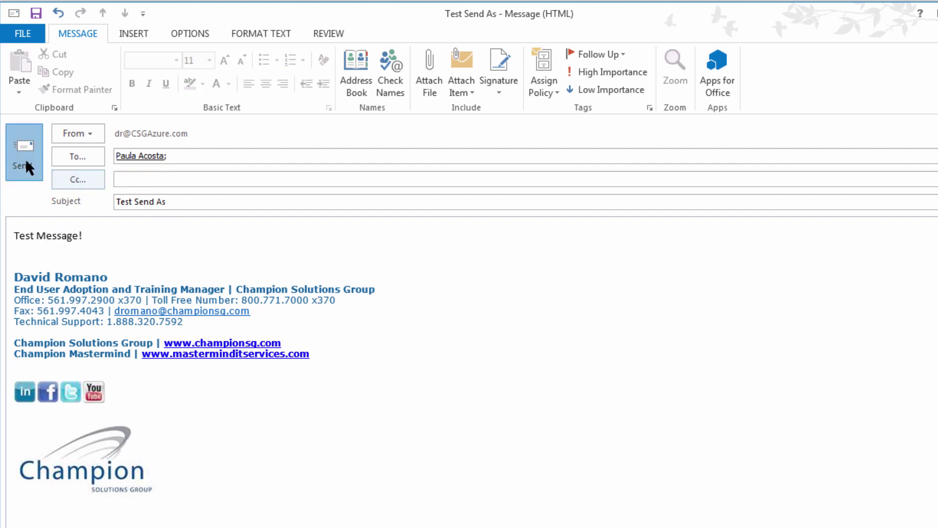